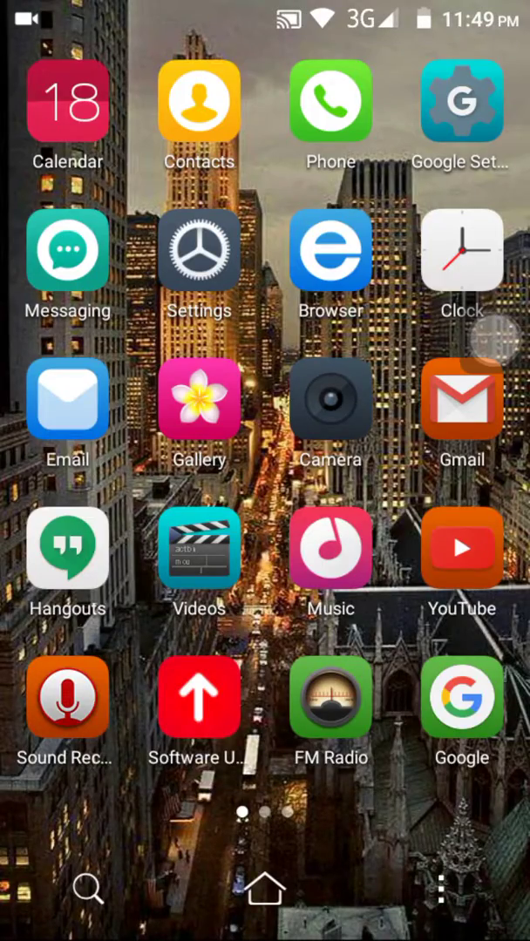
- From the home screen, view the WRIO Keyboard (+Emoji) Play Store listing priced at $2.92
{"action": "left_click", "coordinate": [265, 889]}
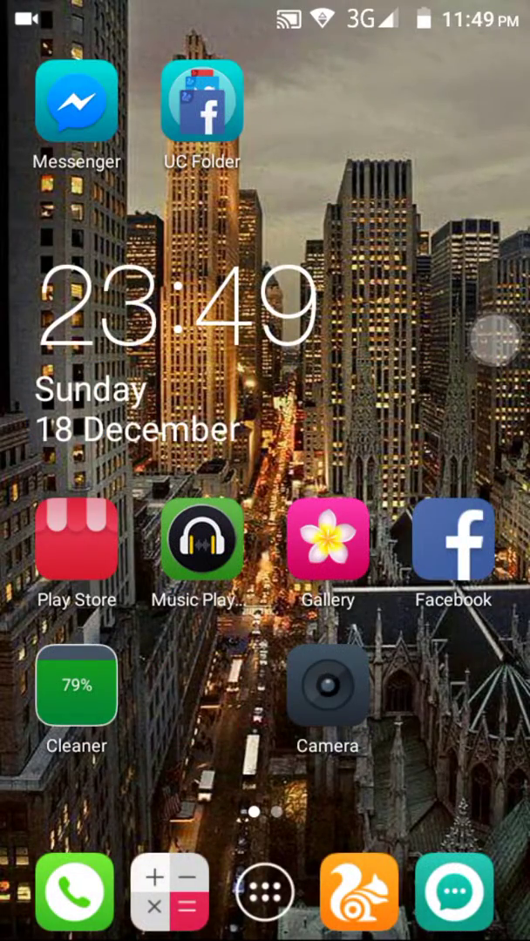
{"action": "left_click", "coordinate": [76, 540]}
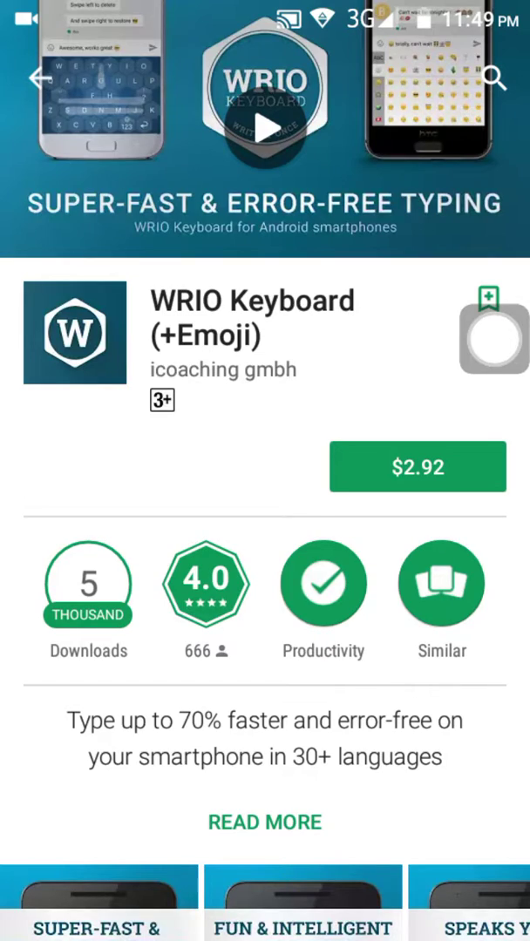
{"action": "left_click_drag", "start_coordinate": [471, 610], "coordinate": [470, 331]}
{"action": "left_click_drag", "start_coordinate": [375, 435], "coordinate": [374, 828]}
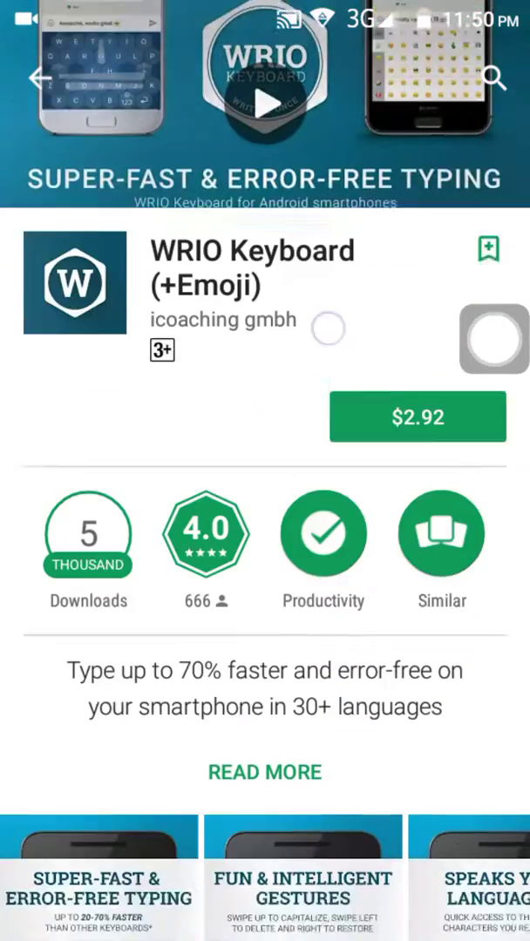
{"action": "key", "text": "Home"}
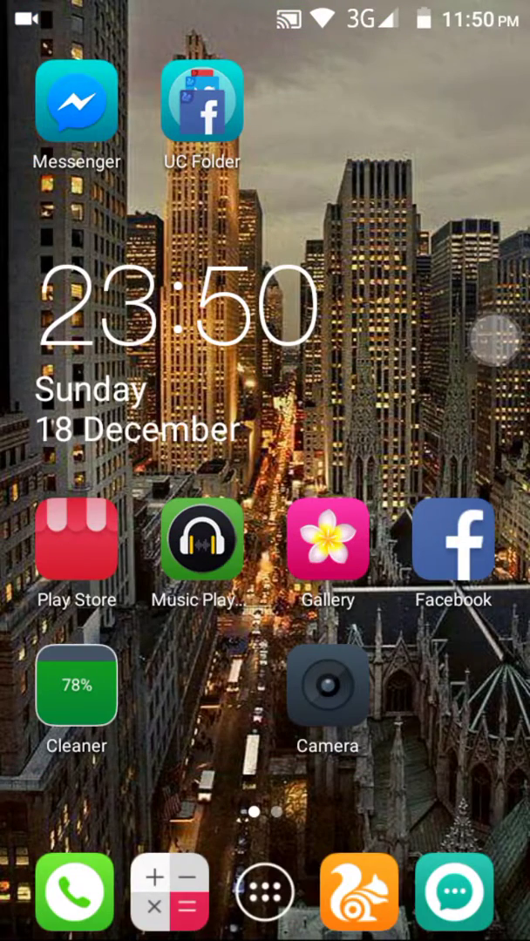
{"action": "left_click", "coordinate": [359, 892]}
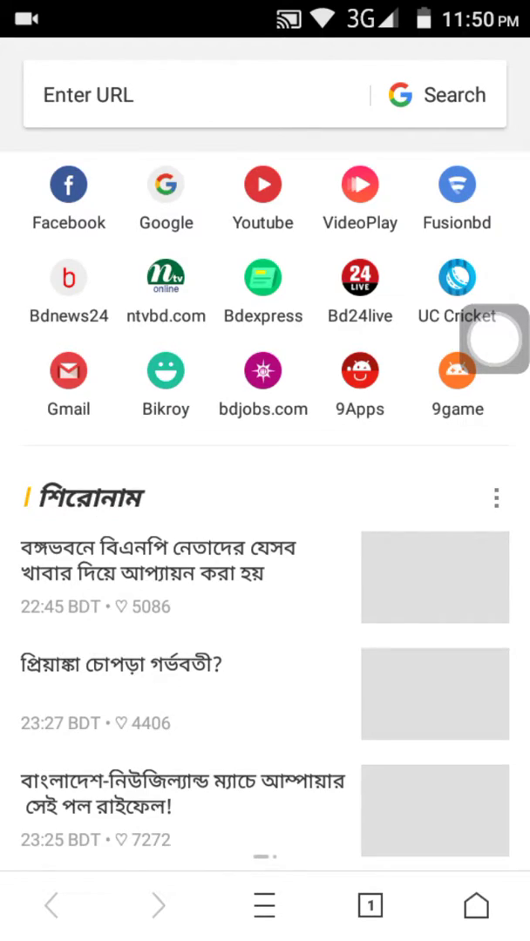
{"action": "left_click", "coordinate": [200, 94]}
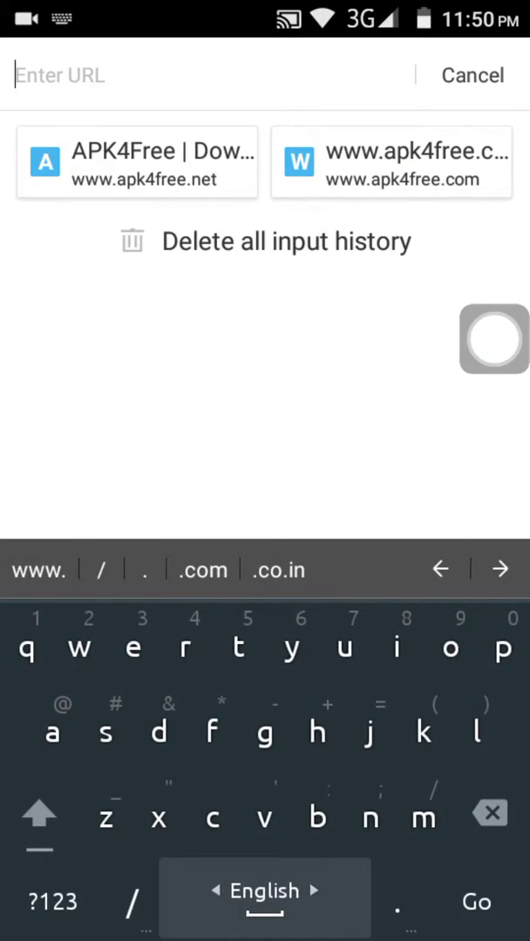
{"action": "left_click", "coordinate": [39, 569]}
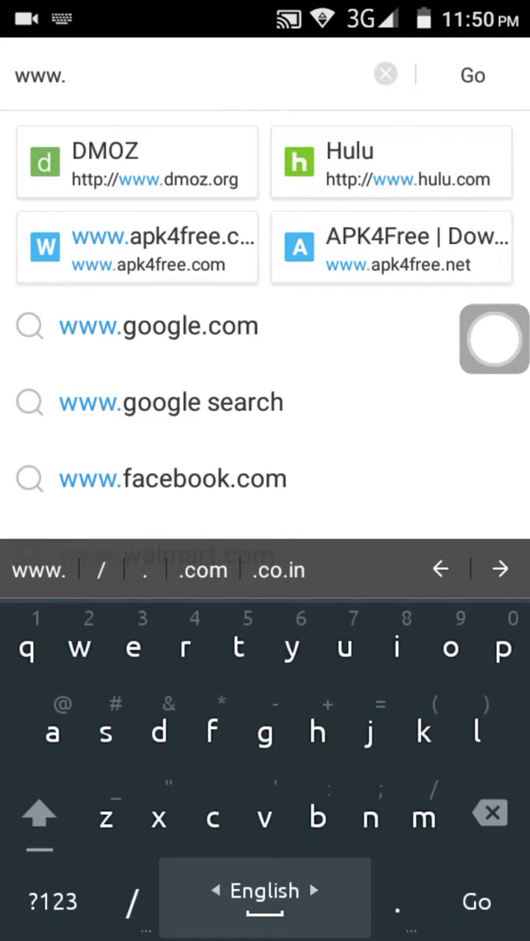
{"action": "type", "text": "apk"}
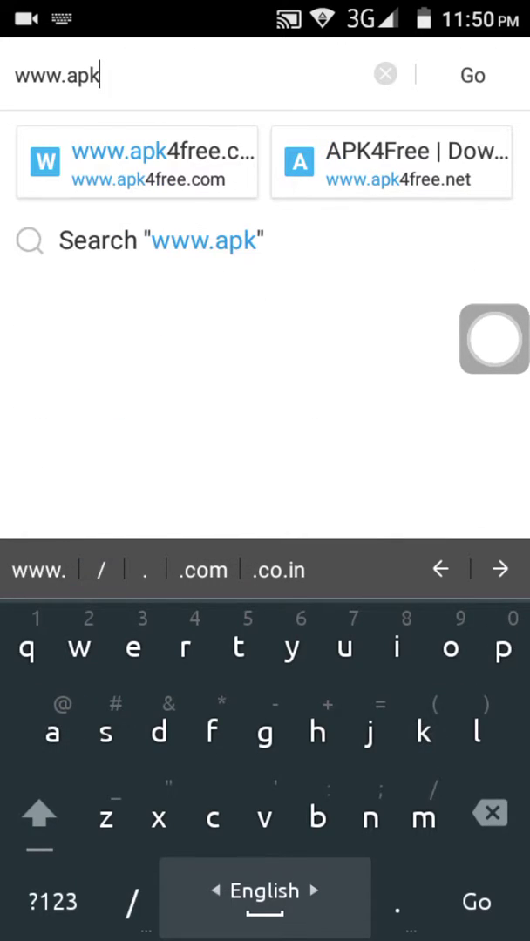
{"action": "type", "text": "4free."}
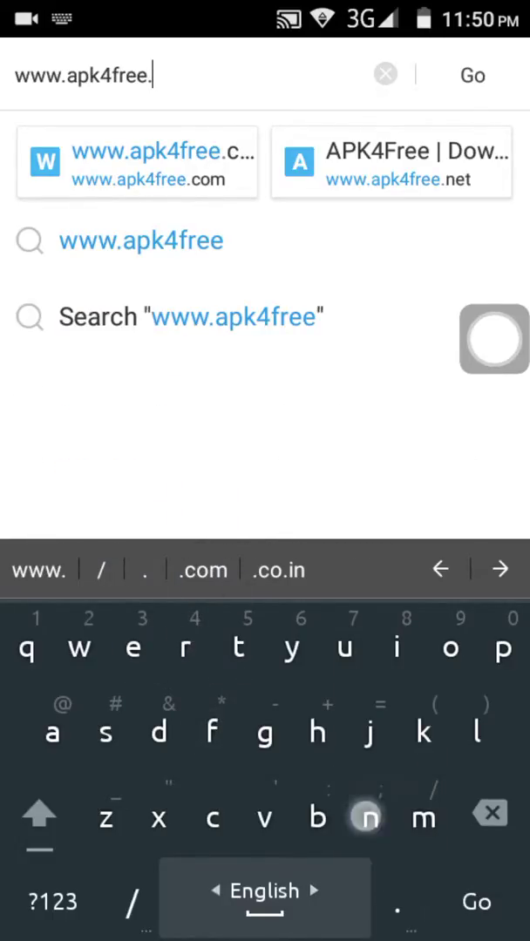
{"action": "type", "text": "net"}
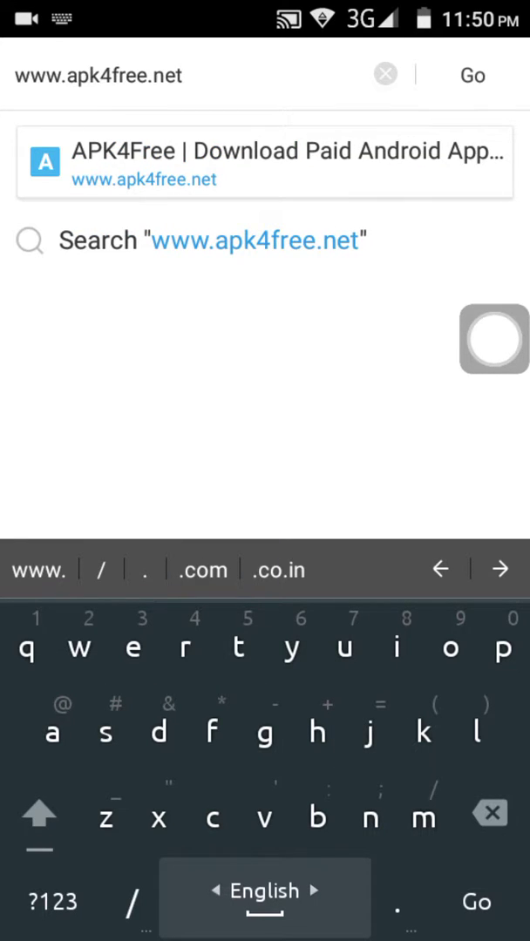
{"action": "key", "text": "Return"}
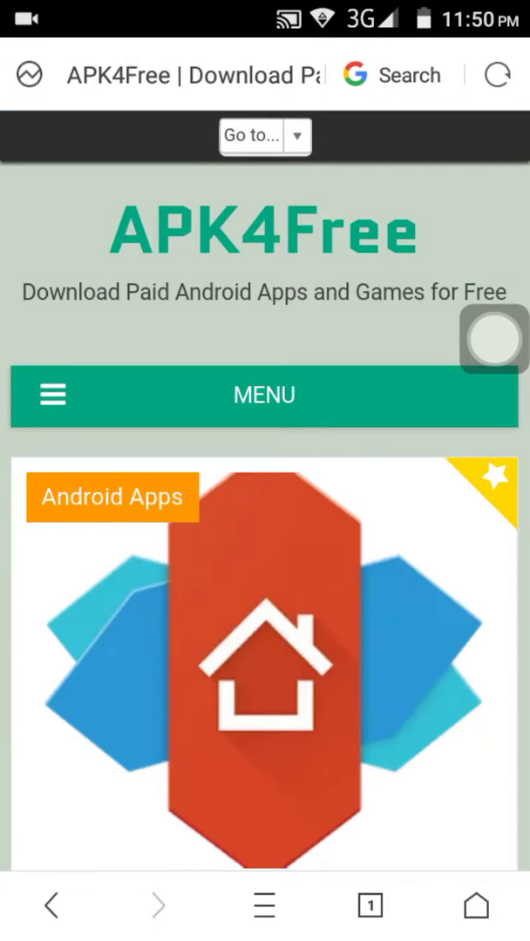
{"action": "scroll", "coordinate": [265, 523], "scroll_direction": "down", "scroll_amount": 5}
{"action": "scroll", "coordinate": [264, 523], "scroll_direction": "down", "scroll_amount": 5}
{"action": "scroll", "coordinate": [265, 523], "scroll_direction": "down", "scroll_amount": 5}
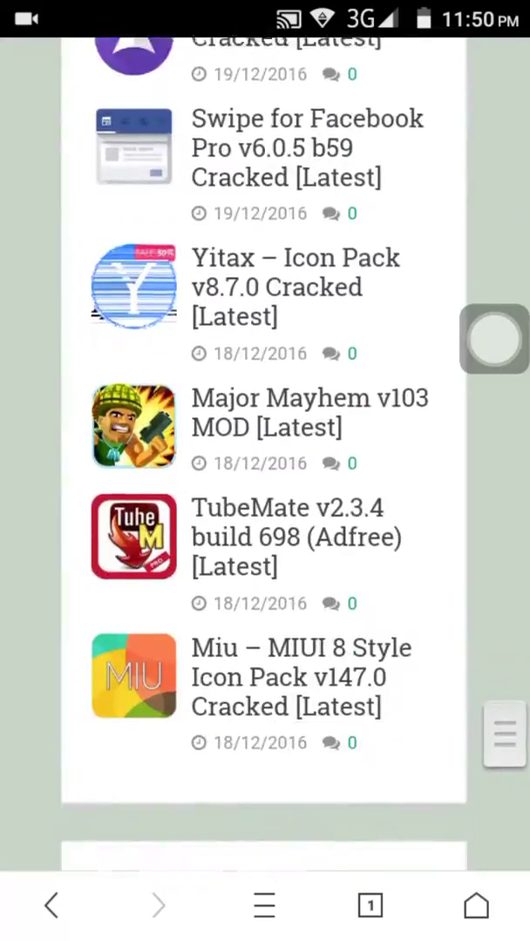
{"action": "scroll", "coordinate": [265, 522], "scroll_direction": "down", "scroll_amount": 2}
{"action": "scroll", "coordinate": [265, 523], "scroll_direction": "up", "scroll_amount": 5}
{"action": "scroll", "coordinate": [265, 522], "scroll_direction": "up", "scroll_amount": 5}
{"action": "scroll", "coordinate": [340, 592], "scroll_direction": "up", "scroll_amount": 5}
{"action": "scroll", "coordinate": [265, 523], "scroll_direction": "up", "scroll_amount": 5}
{"action": "scroll", "coordinate": [265, 522], "scroll_direction": "down", "scroll_amount": 3}
{"action": "scroll", "coordinate": [265, 523], "scroll_direction": "down", "scroll_amount": 2}
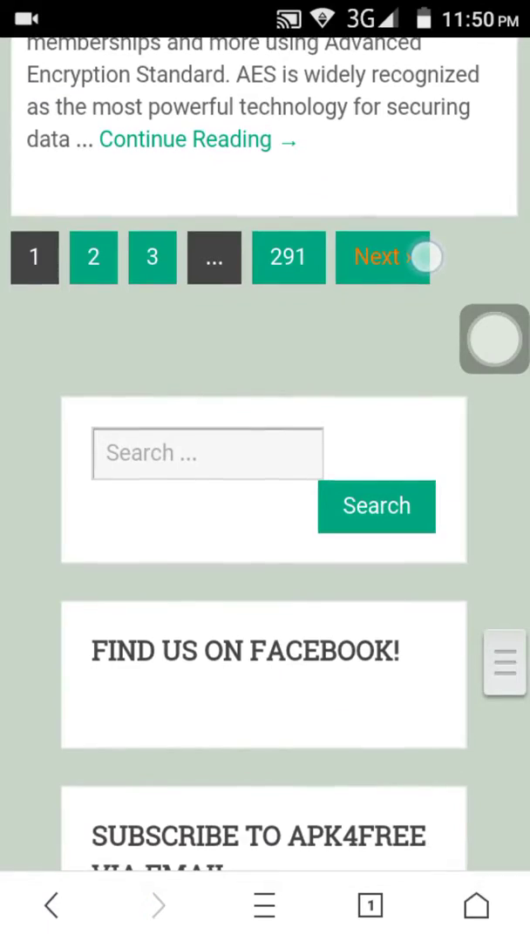
{"action": "scroll", "coordinate": [265, 522], "scroll_direction": "down", "scroll_amount": 3}
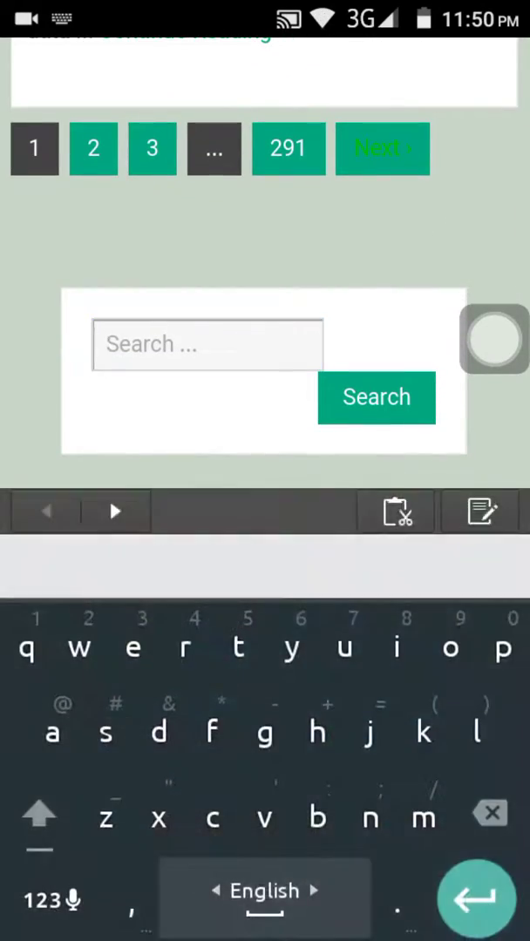
{"action": "type", "text": "wrio"}
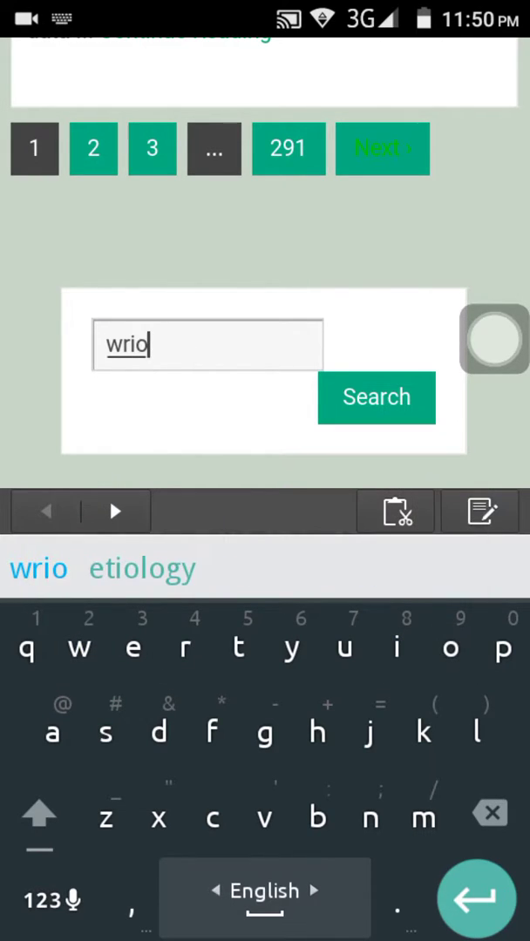
- Run the APK4Free site search for 'wrio'
{"action": "left_click", "coordinate": [377, 397]}
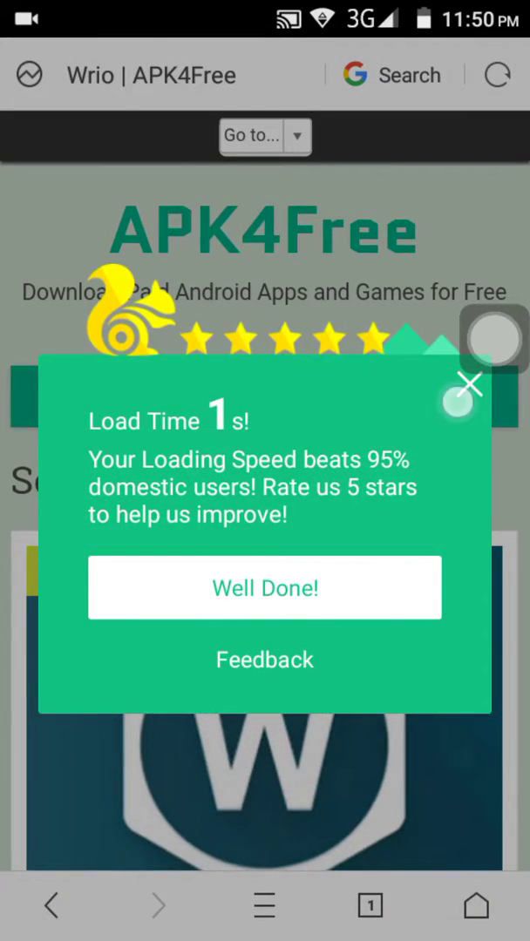
- Dismiss the load-speed popup and scroll to the WRIO Keyboard (+Emoji) v1.2.2 Paid post
{"action": "left_click", "coordinate": [471, 385]}
{"action": "left_click_drag", "start_coordinate": [435, 610], "coordinate": [433, 428]}
{"action": "left_click_drag", "start_coordinate": [263, 610], "coordinate": [263, 57]}
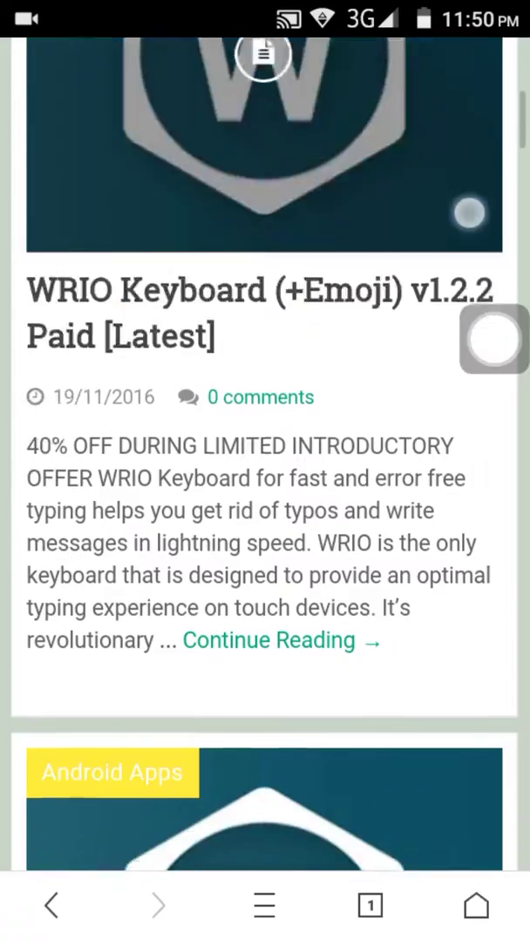
{"action": "left_click_drag", "start_coordinate": [370, 680], "coordinate": [370, 374]}
{"action": "left_click_drag", "start_coordinate": [410, 270], "coordinate": [409, 174]}
{"action": "left_click_drag", "start_coordinate": [347, 566], "coordinate": [347, 714]}
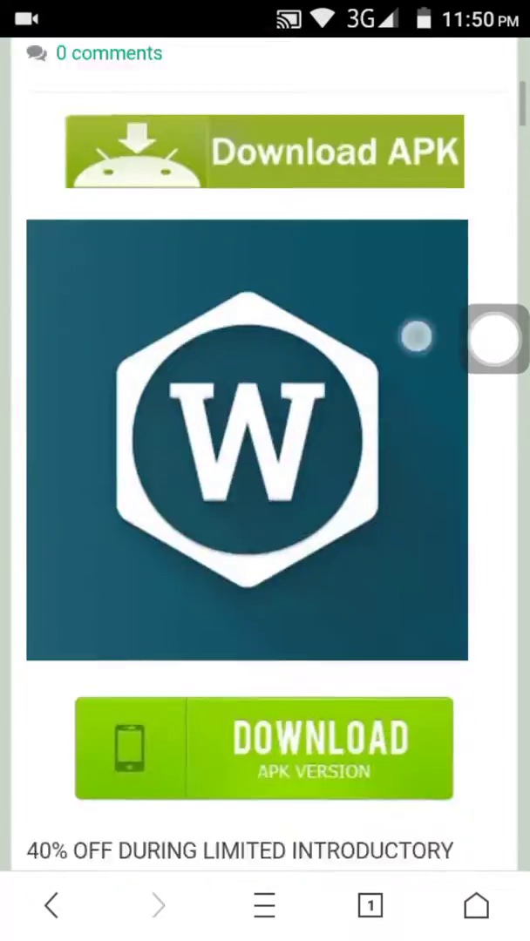
{"action": "mouse_move", "coordinate": [262, 741]}
{"action": "left_mouse_down"}
{"action": "mouse_move", "coordinate": [261, 174]}
{"action": "mouse_move", "coordinate": [262, 610]}
{"action": "left_mouse_up"}
- Scroll to Downloads and follow the 'WRIO Keyboard (+Emoji) v1.2.2 Paid APK' link
{"action": "left_click_drag", "start_coordinate": [261, 261], "coordinate": [262, 610]}
{"action": "mouse_move", "coordinate": [261, 218]}
{"action": "left_mouse_down"}
{"action": "mouse_move", "coordinate": [261, 784]}
{"action": "mouse_move", "coordinate": [268, 218]}
{"action": "left_mouse_up"}
{"action": "left_click_drag", "start_coordinate": [297, 348], "coordinate": [296, 714]}
{"action": "left_click_drag", "start_coordinate": [287, 305], "coordinate": [287, 609]}
{"action": "left_click_drag", "start_coordinate": [287, 348], "coordinate": [288, 566]}
{"action": "left_click_drag", "start_coordinate": [261, 261], "coordinate": [262, 784]}
{"action": "left_click_drag", "start_coordinate": [366, 348], "coordinate": [366, 479]}
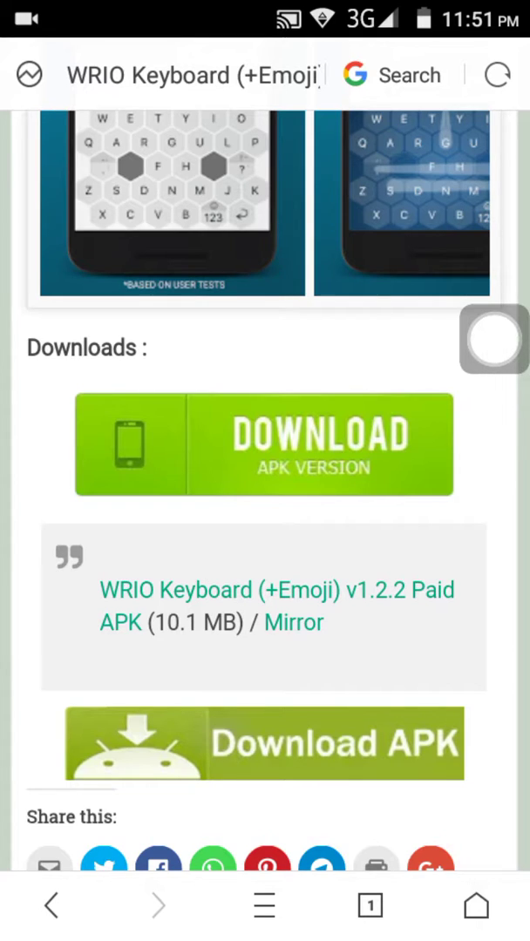
{"action": "left_click", "coordinate": [261, 605]}
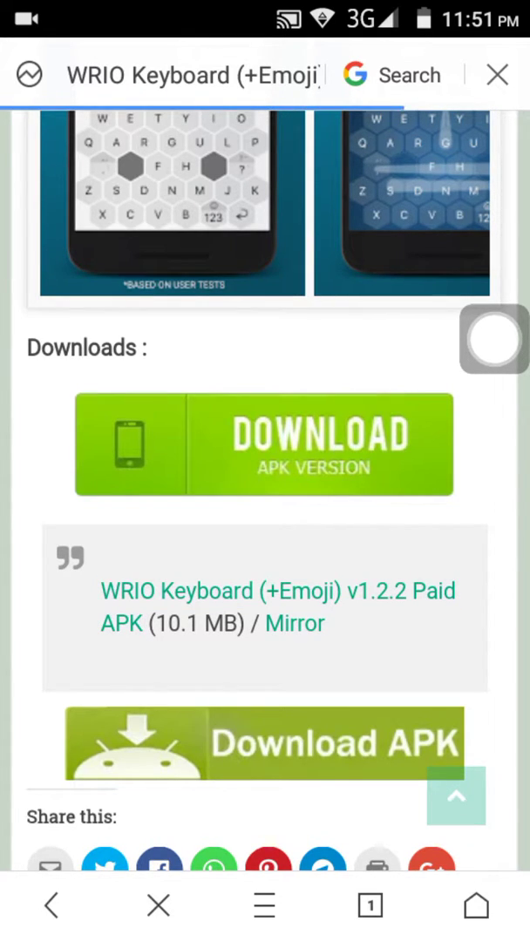